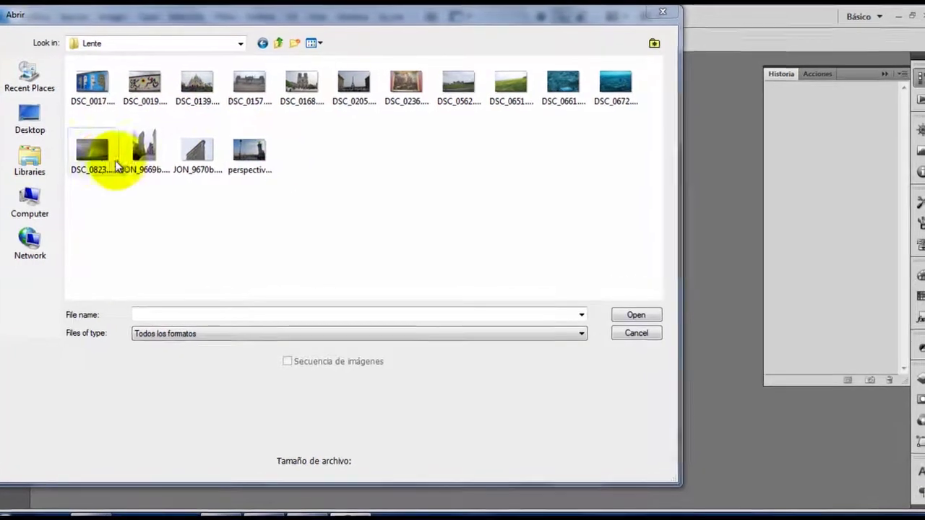
Open the rainbow photo DSC_0823.JPG from the Lente folder
double_click(90, 159)
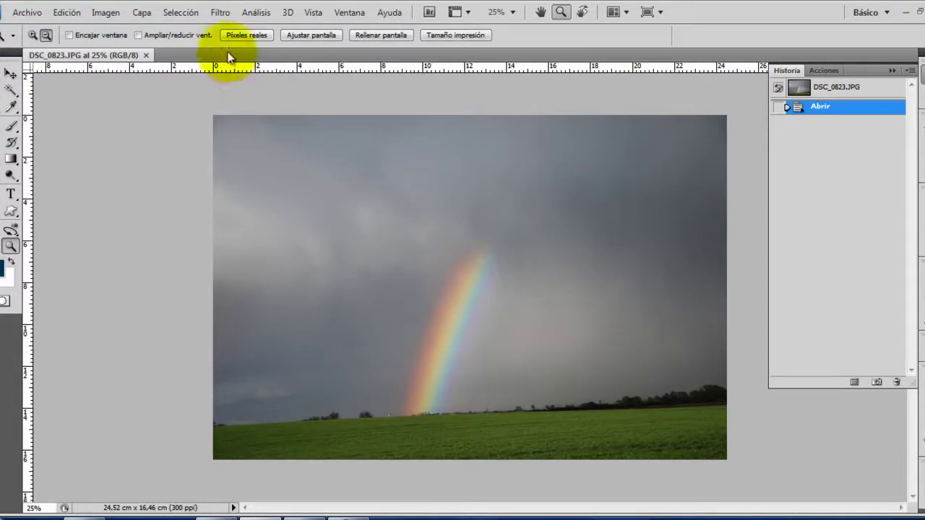
Open Filtro > Distorsionar > Corrección de lente with the alignment grid hidden
click(227, 19)
mouse_move(243, 157)
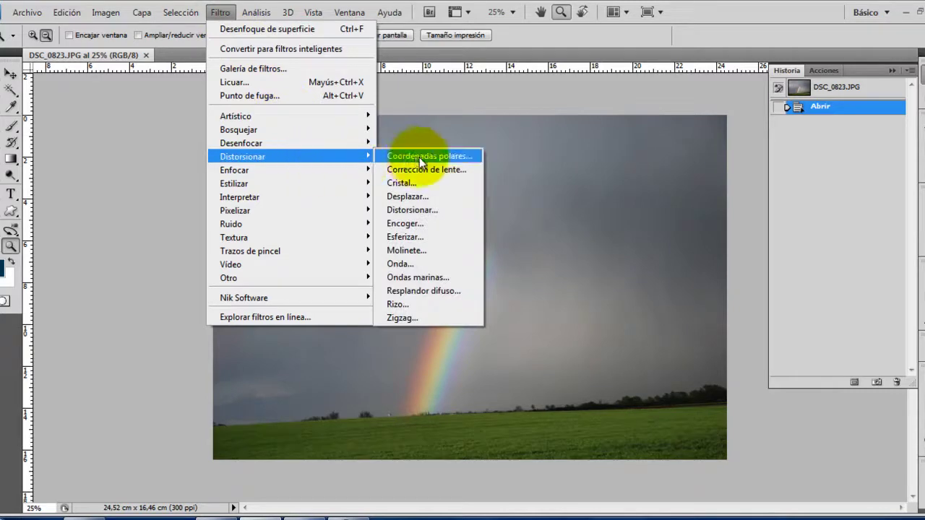
click(441, 169)
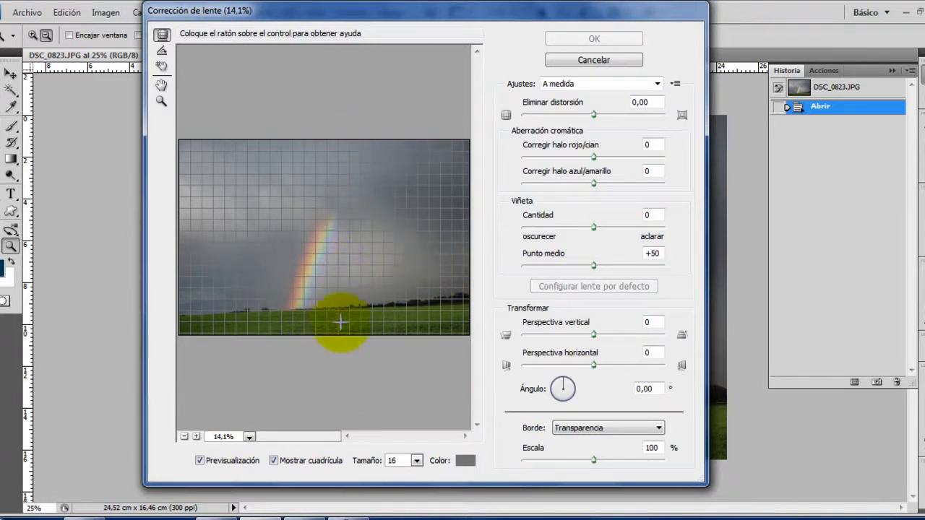
click(274, 461)
click(274, 460)
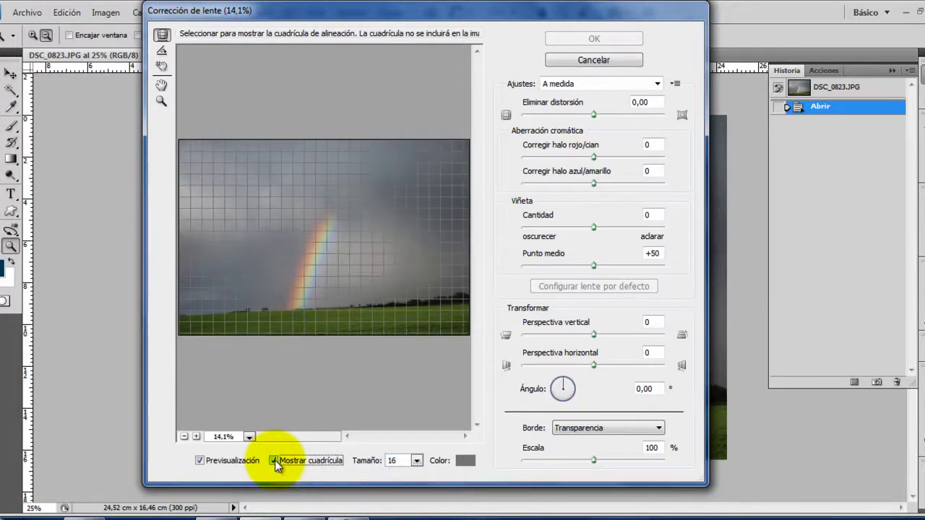
click(275, 459)
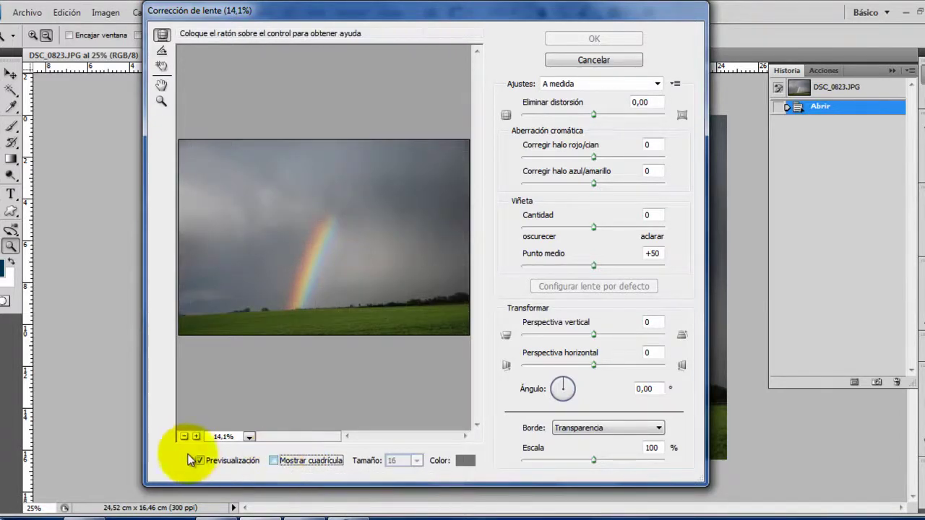
Adjust the lens correction preview zoom, settling at 12.5%
click(197, 436)
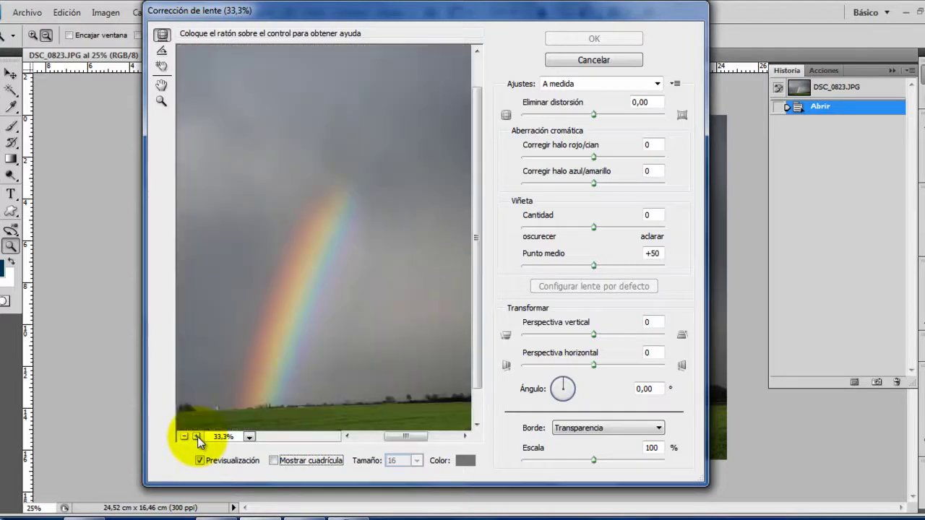
click(184, 437)
click(184, 437)
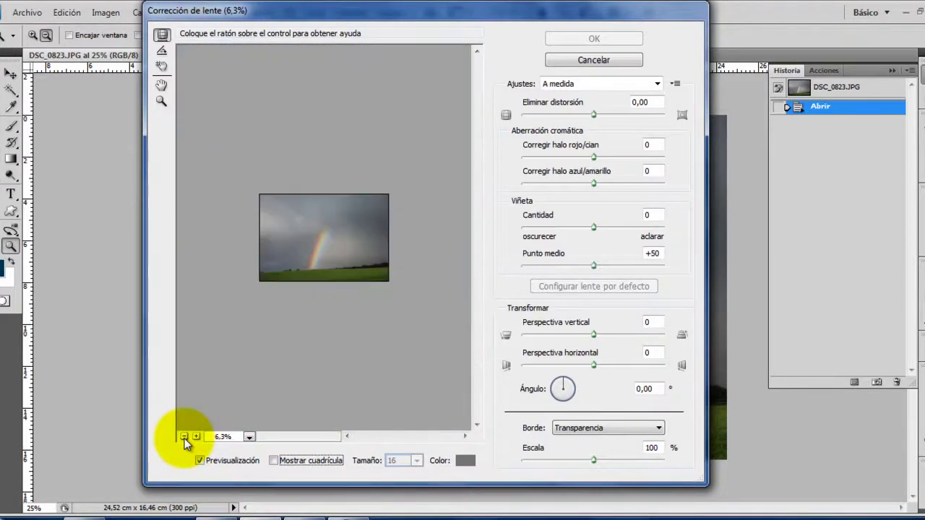
click(197, 437)
click(196, 436)
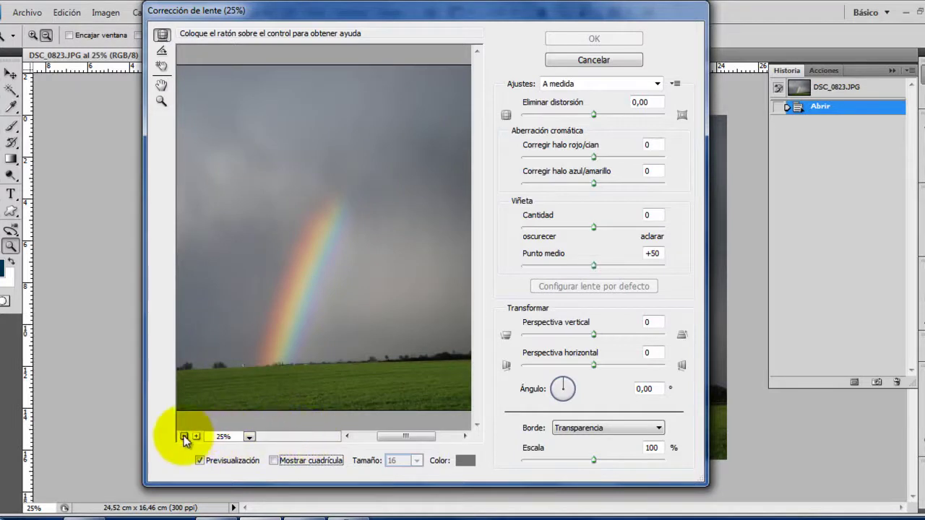
click(184, 437)
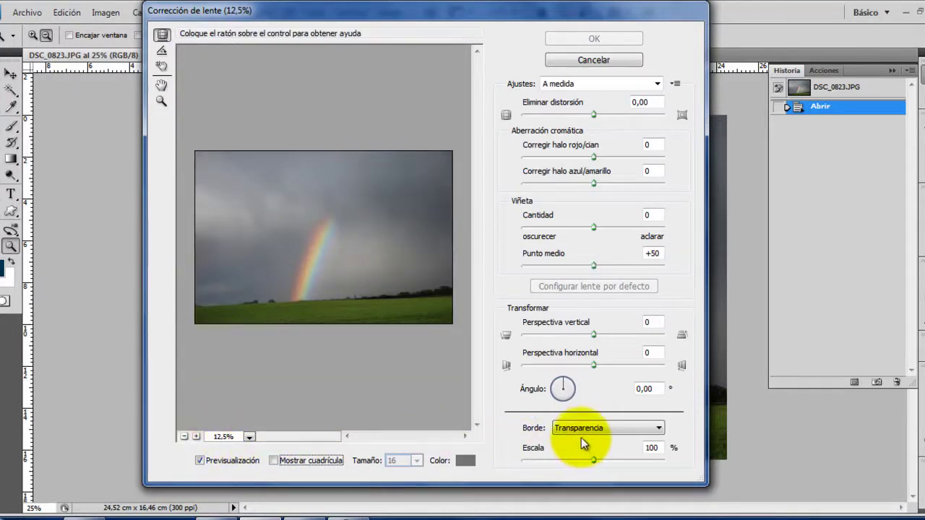
Straighten the horizon to Ángulo 357,27° and set Escala to 112%
click(161, 53)
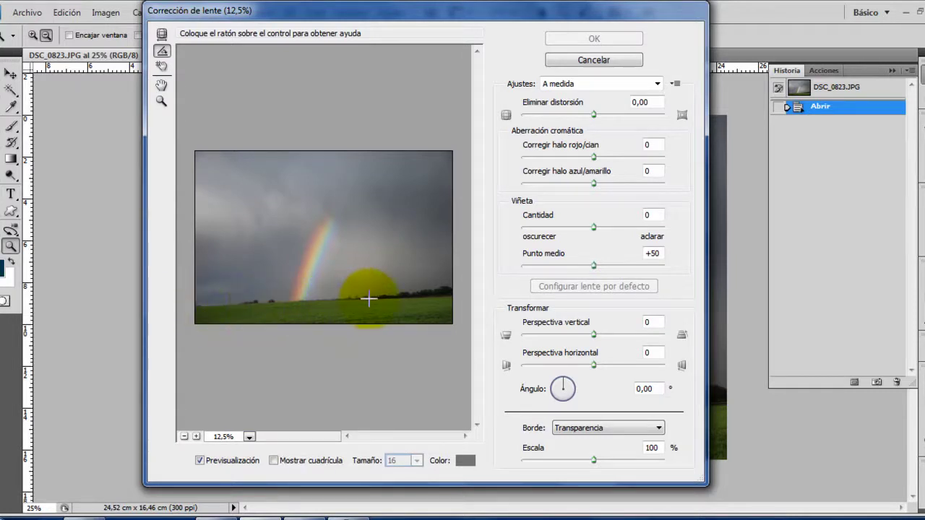
drag(427, 294, 445, 297)
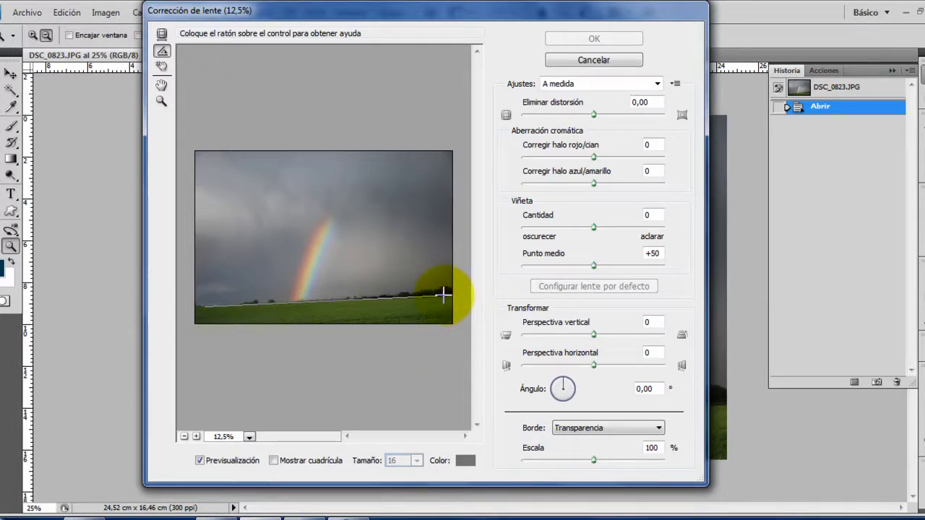
drag(444, 294, 443, 295)
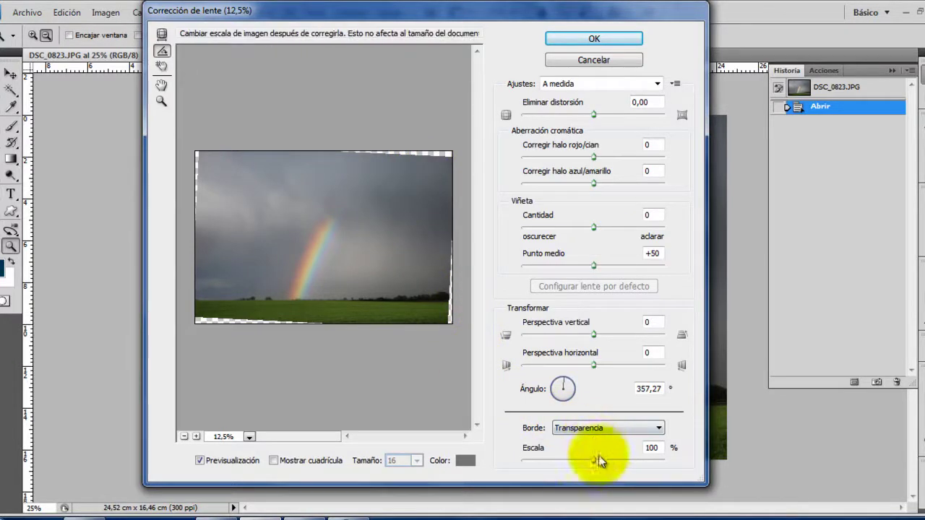
drag(593, 461, 610, 460)
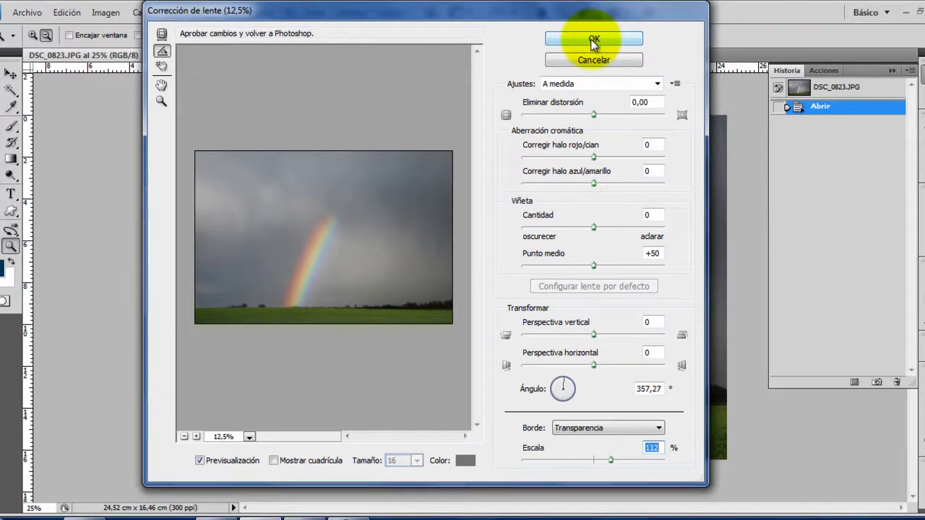
key(alt)
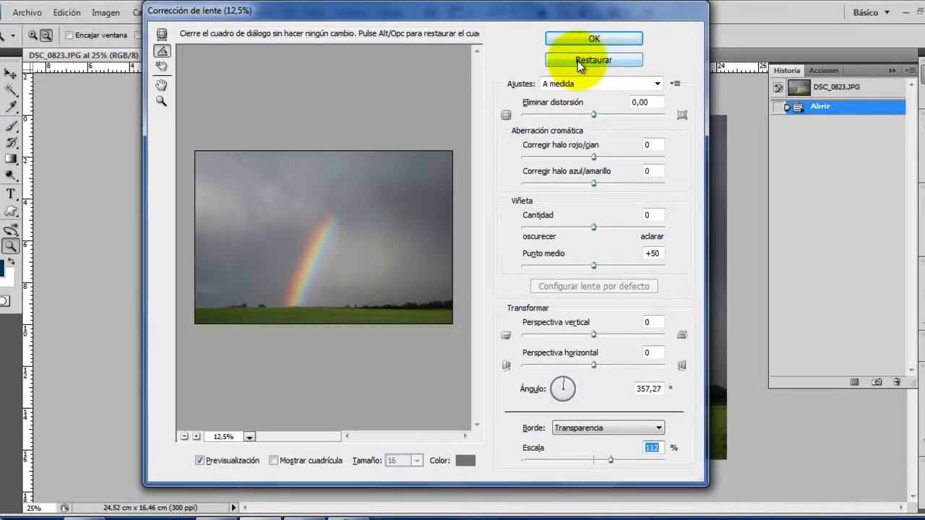
Reset the correction, re-level the horizon at 357,17° with Escala 110%, and apply
alt+click(577, 61)
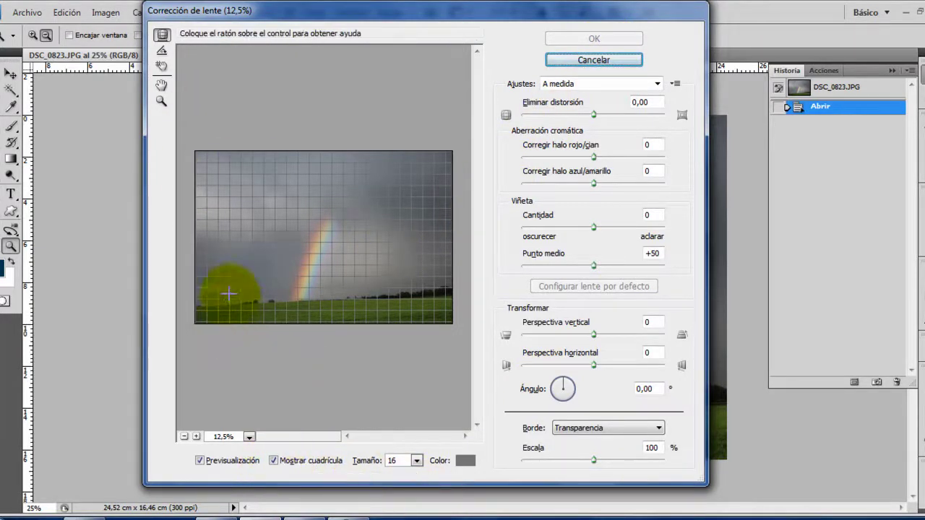
click(161, 52)
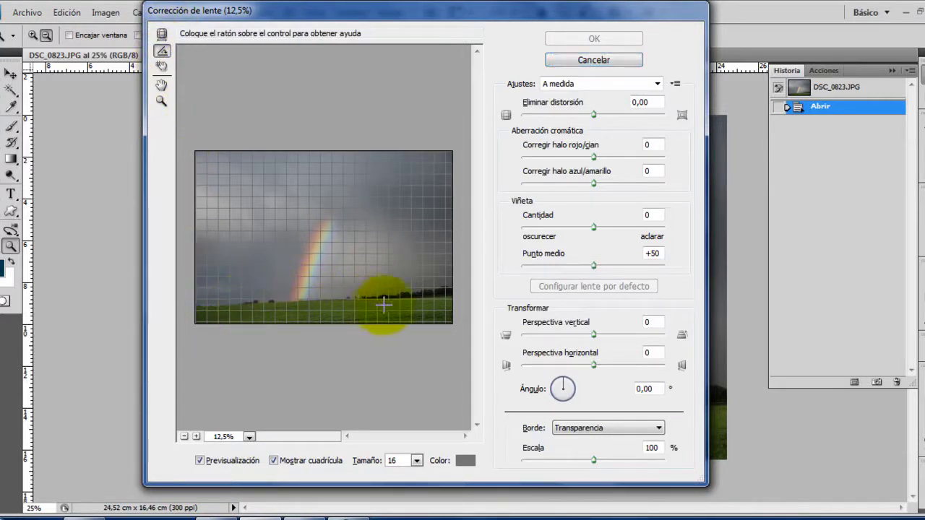
drag(384, 305, 429, 295)
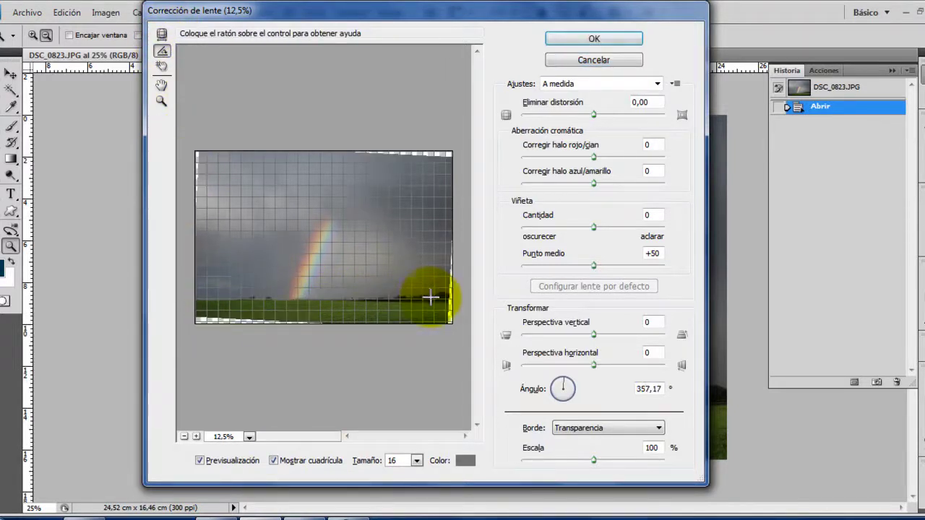
drag(594, 459, 608, 457)
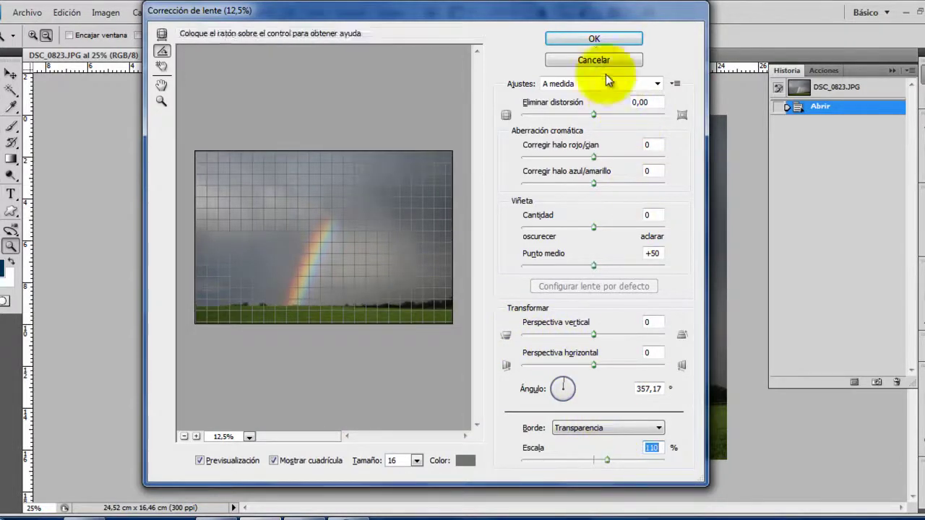
click(590, 39)
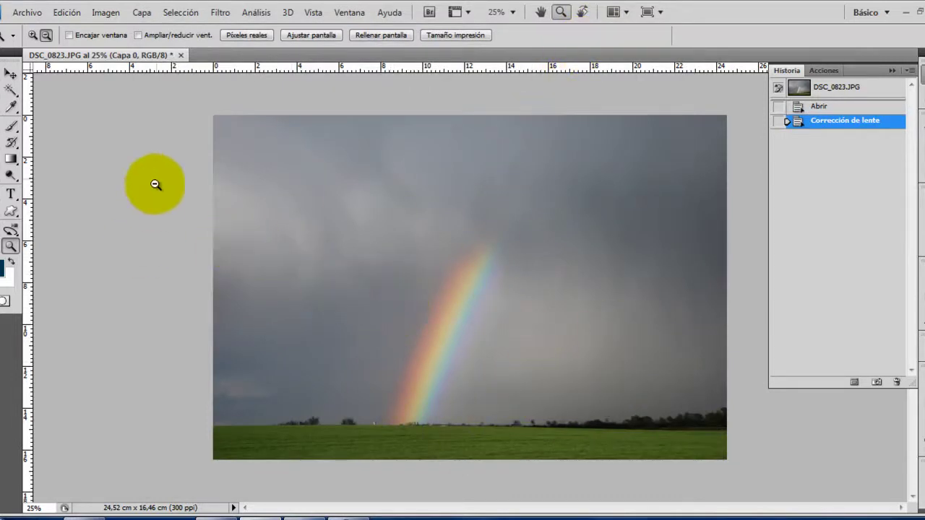
Start a Save As with JPEG format, cancel it, and close the rainbow photo
click(35, 18)
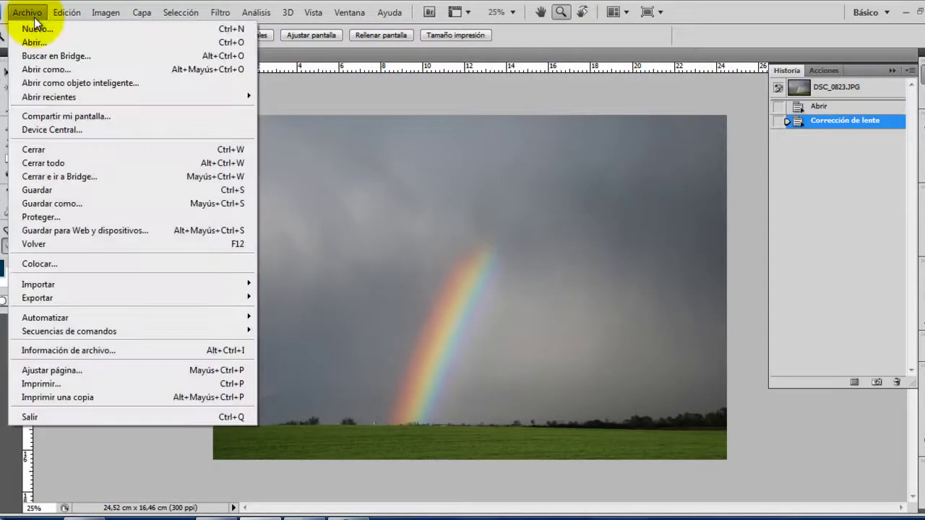
click(72, 203)
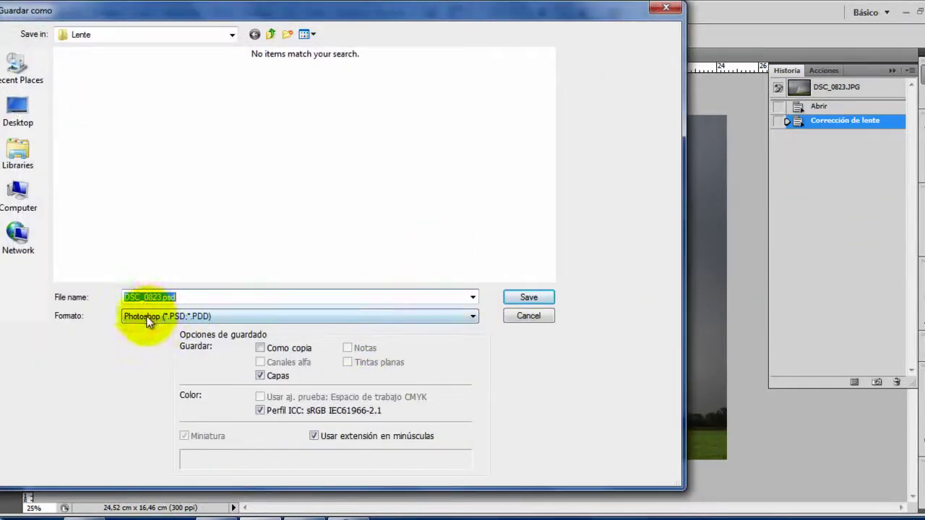
click(471, 321)
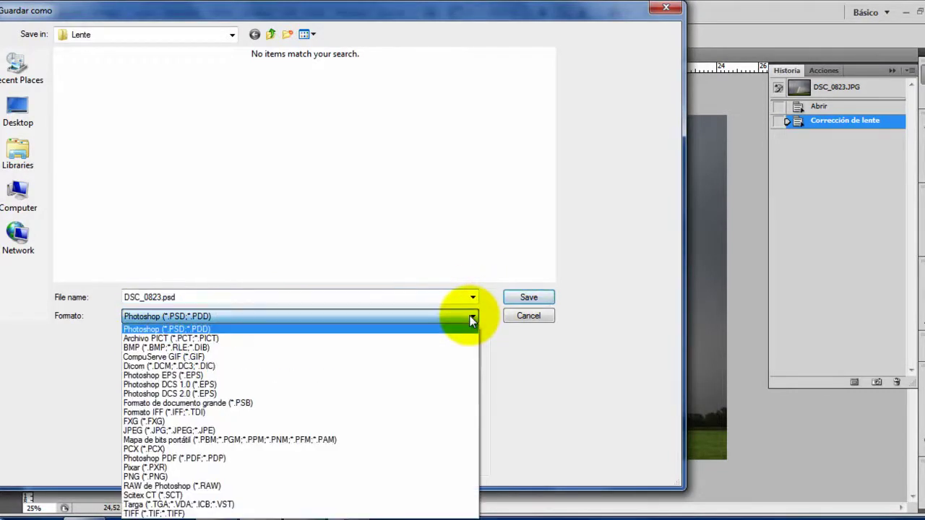
click(270, 431)
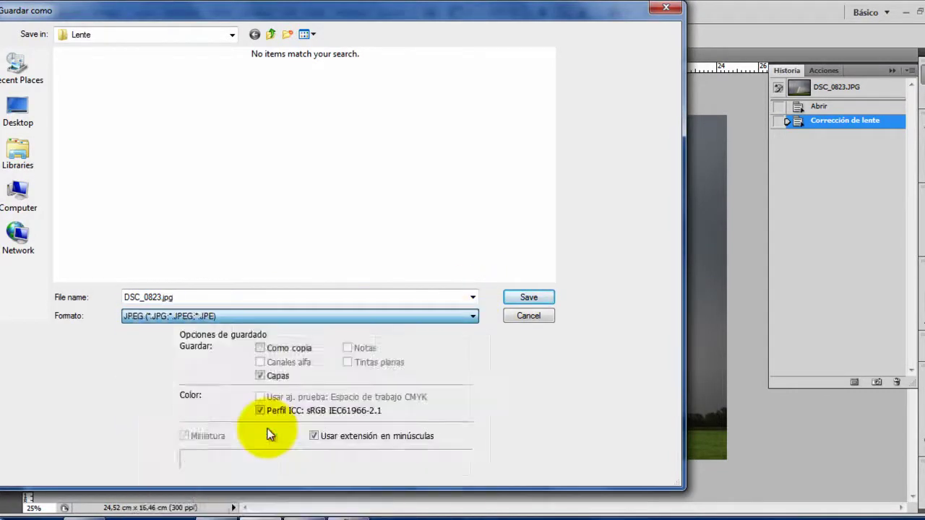
double_click(156, 297)
click(525, 317)
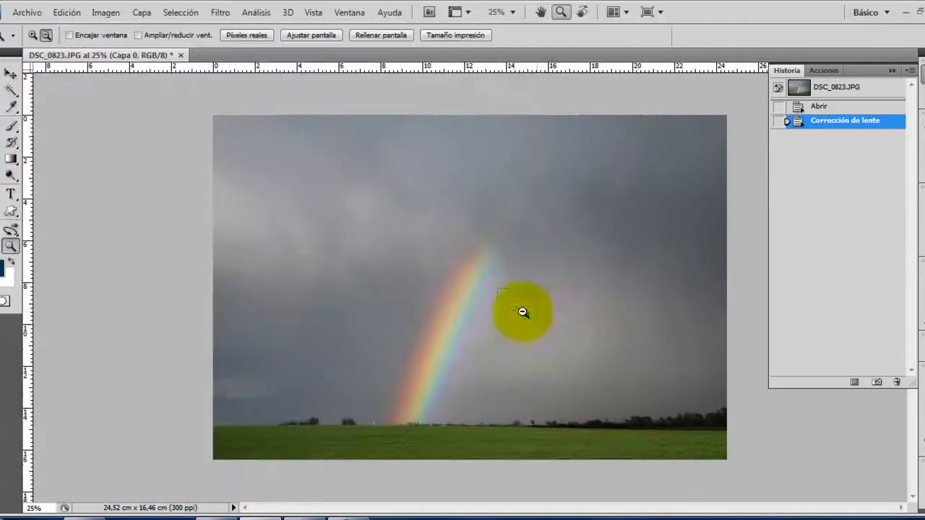
click(181, 55)
Discard the rainbow photo's changes and open DSC_0017.JPG from the Lente folder
click(452, 211)
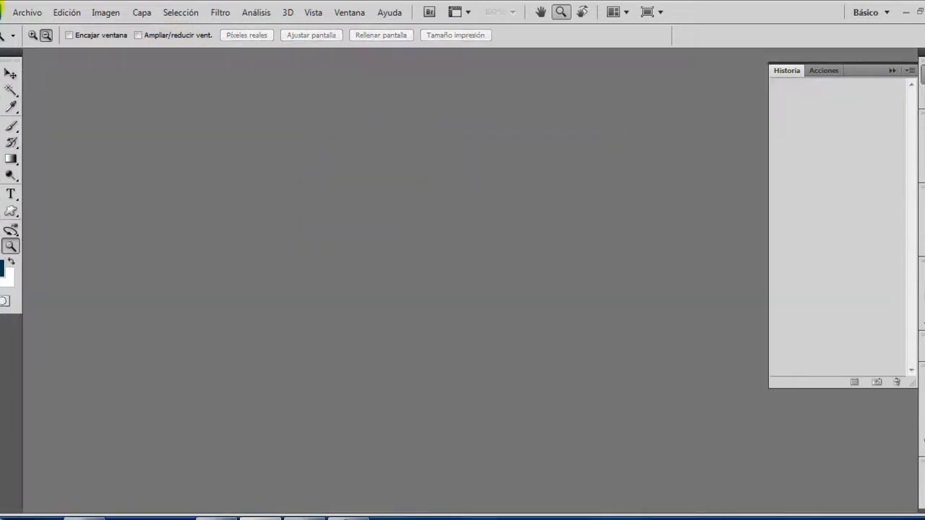
click(27, 12)
mouse_move(49, 97)
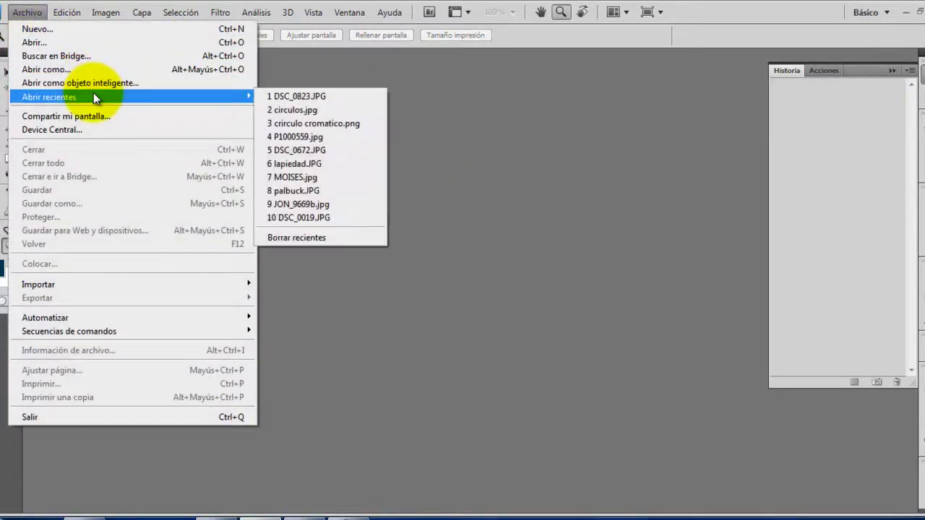
click(39, 42)
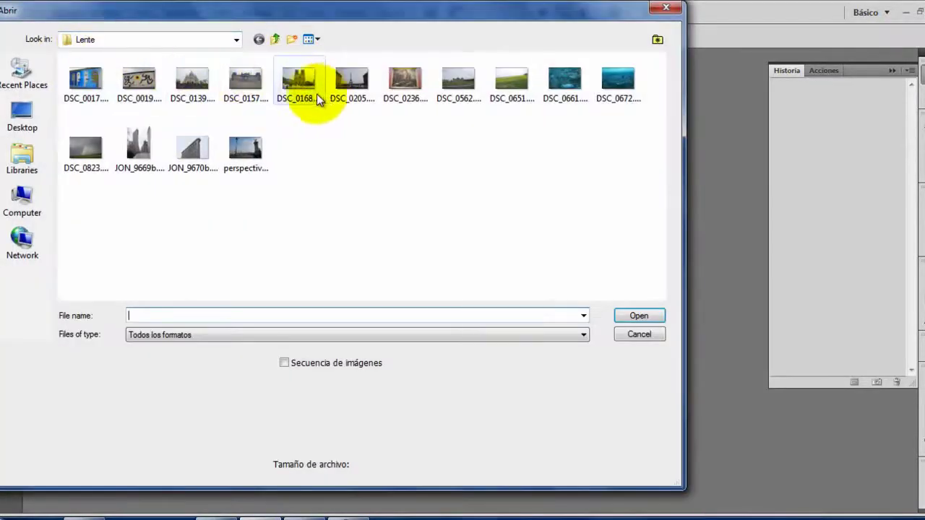
double_click(90, 78)
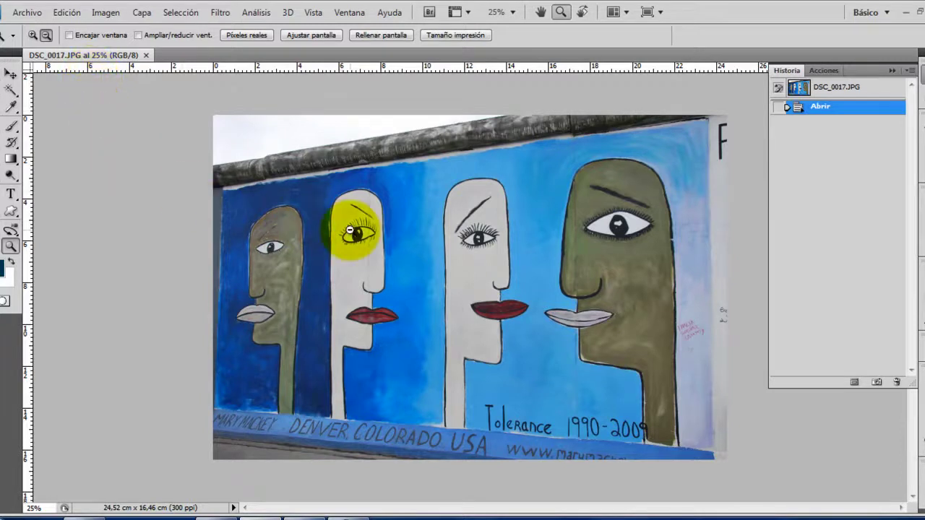
click(302, 202)
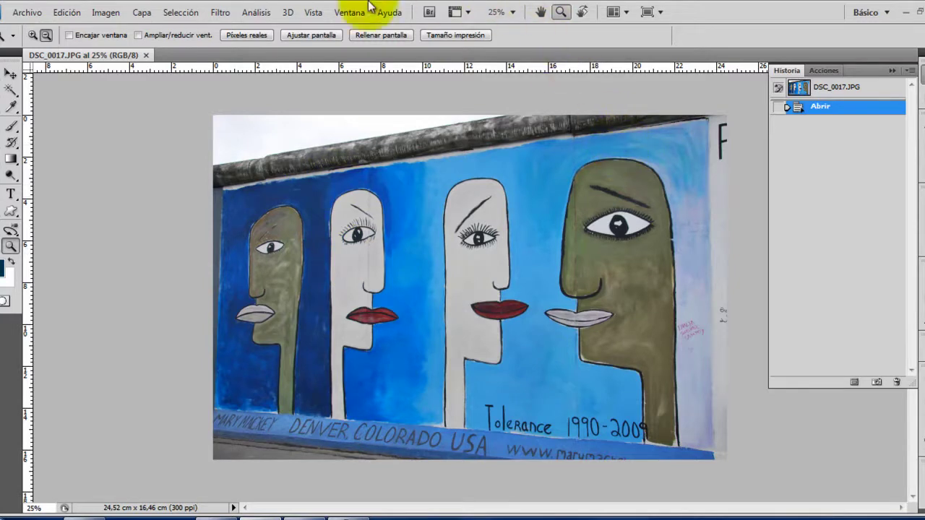
Apply Corrección de lente with Perspectiva horizontal -68 and Escala 77%
click(221, 12)
mouse_move(243, 157)
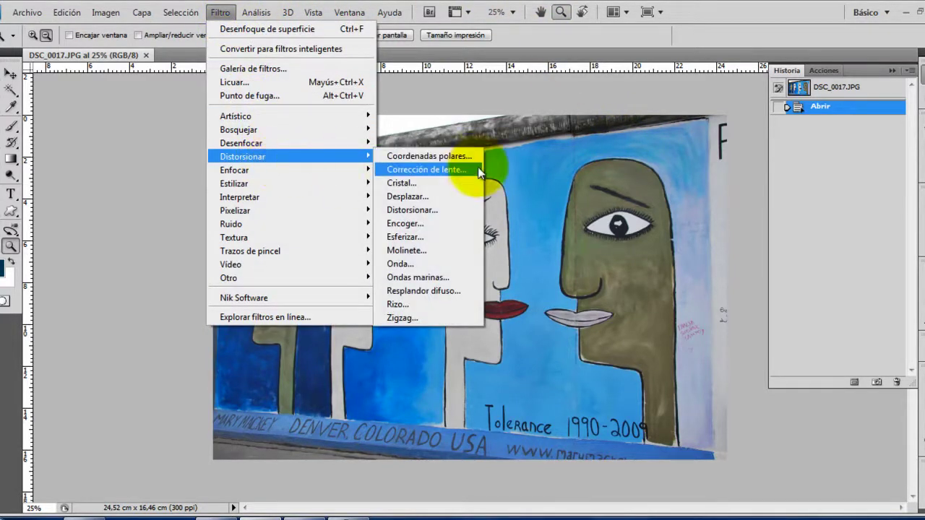
click(473, 171)
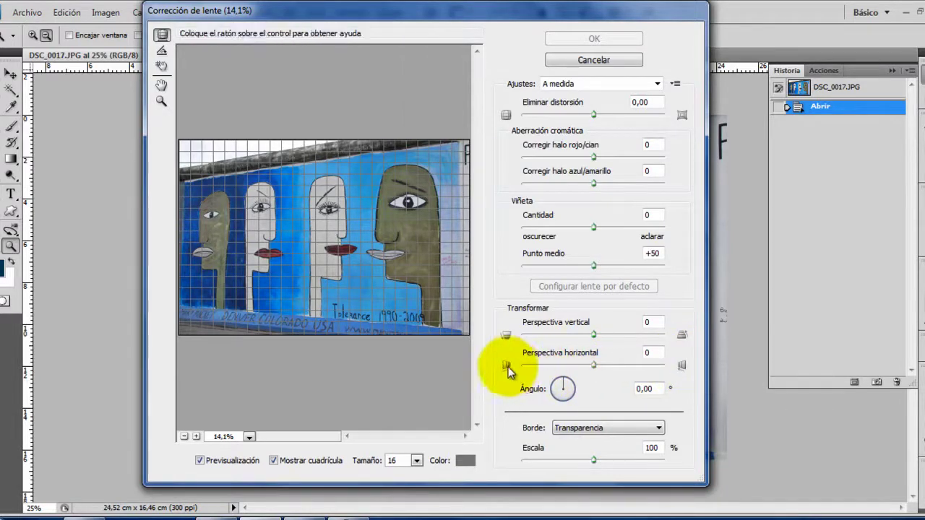
click(593, 366)
drag(593, 367, 562, 369)
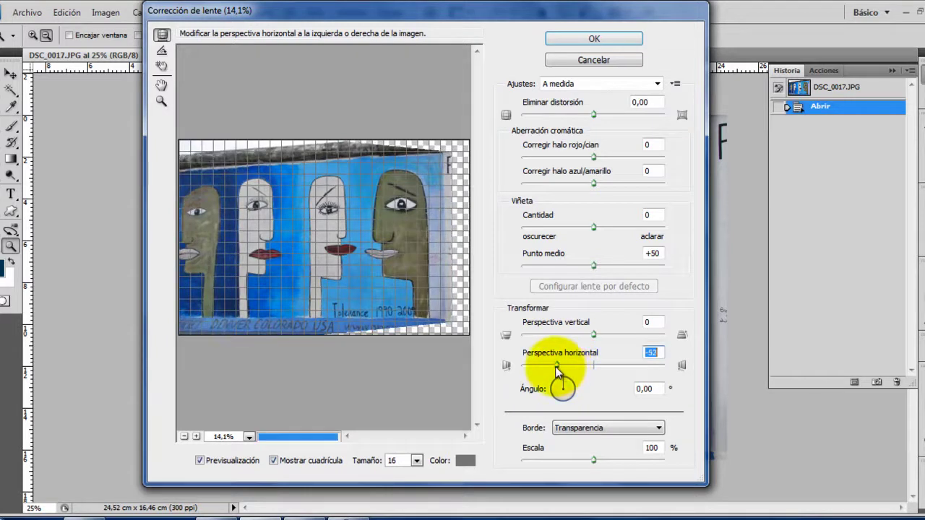
drag(561, 368, 546, 368)
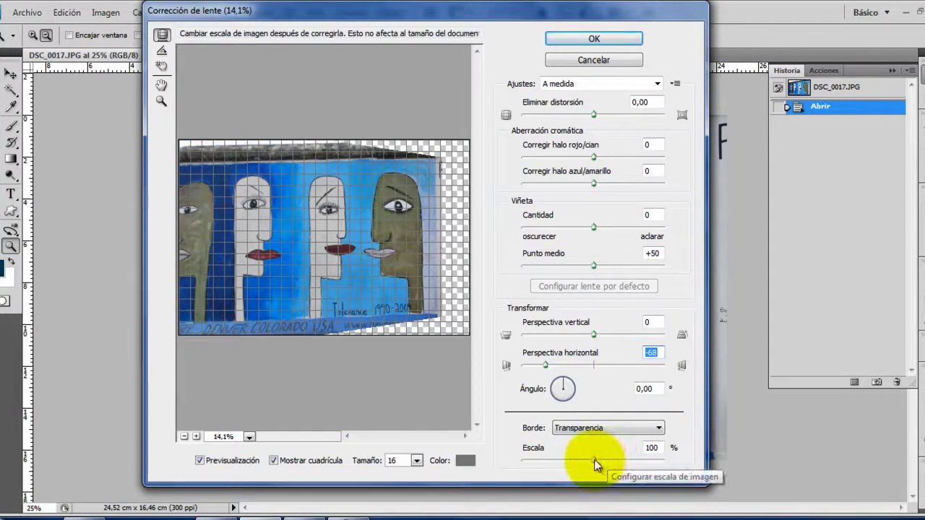
drag(594, 459, 561, 454)
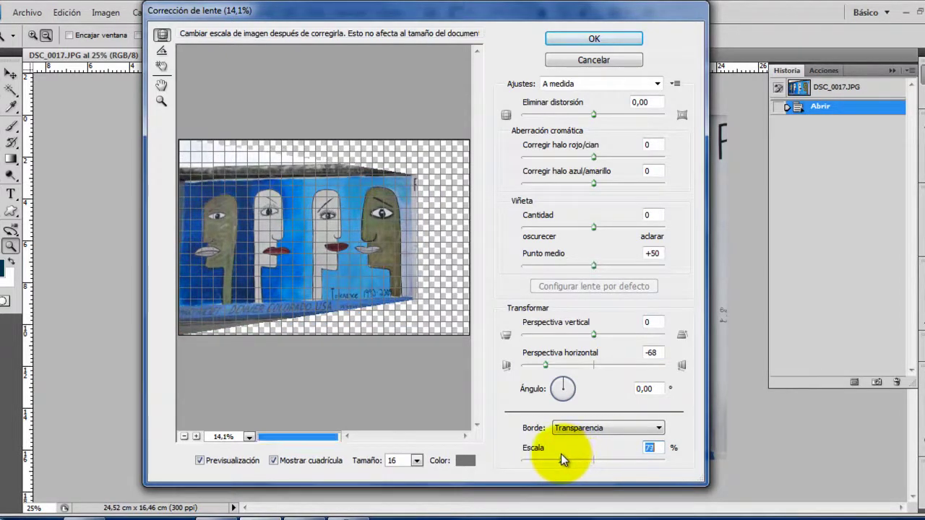
click(585, 41)
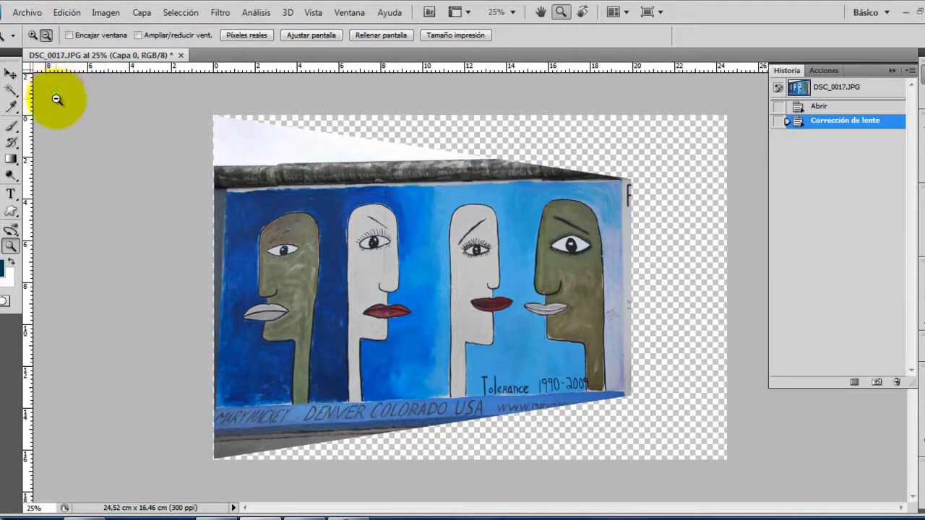
Crop to the painted faces panel (19,03 × 10,13 cm) after clearing crop presets
click(11, 105)
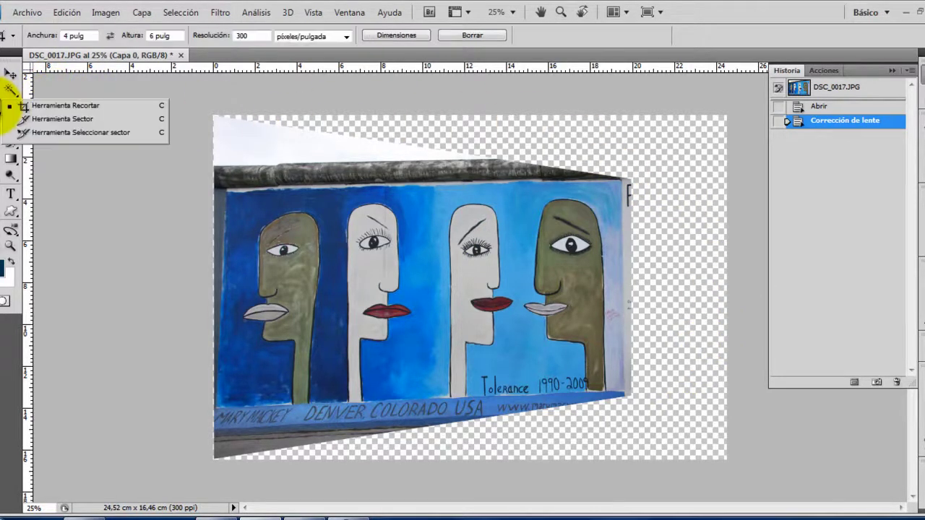
click(51, 104)
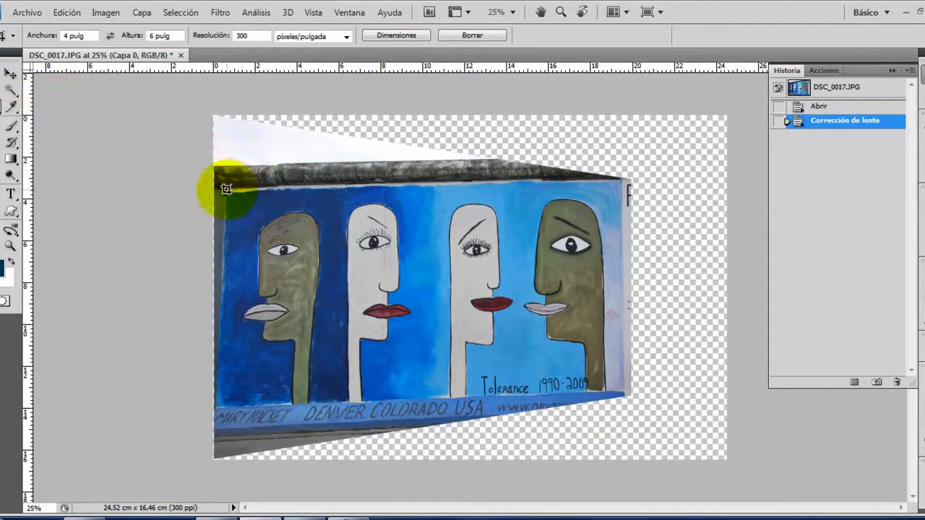
click(466, 34)
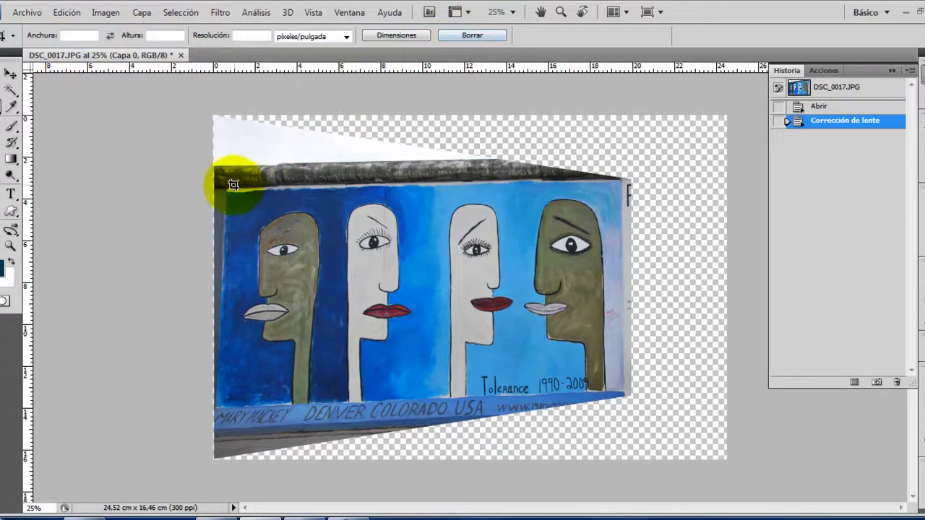
drag(228, 191, 626, 393)
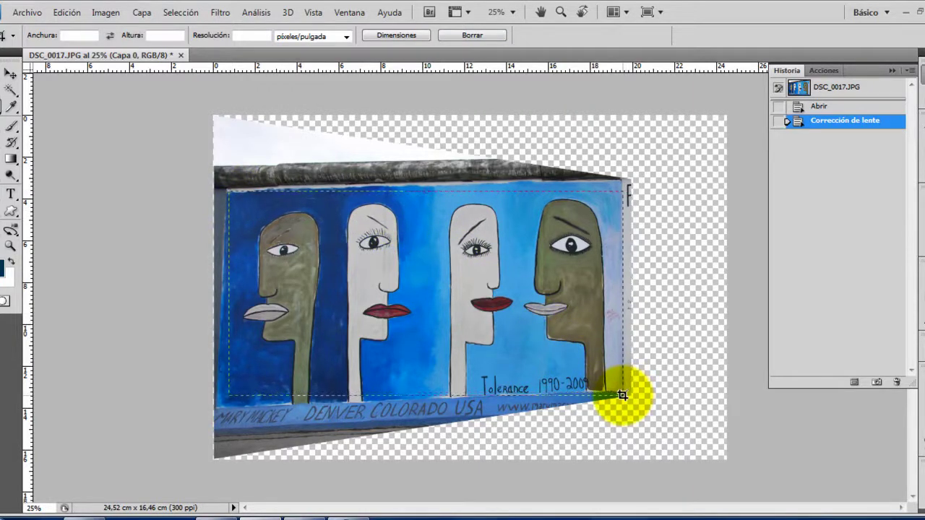
drag(626, 393, 623, 396)
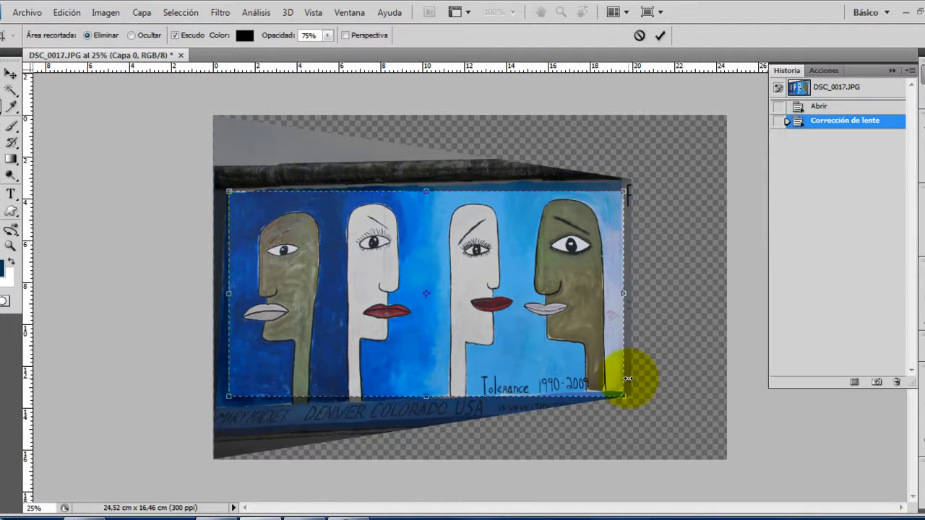
mouse_move(590, 322)
mouse_down()
mouse_move(625, 284)
mouse_move(584, 318)
mouse_up()
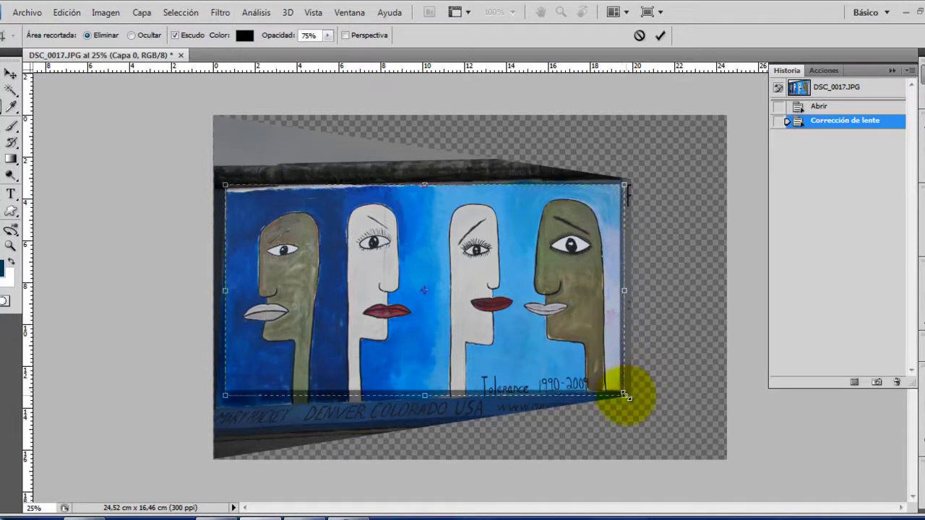
drag(626, 394, 629, 400)
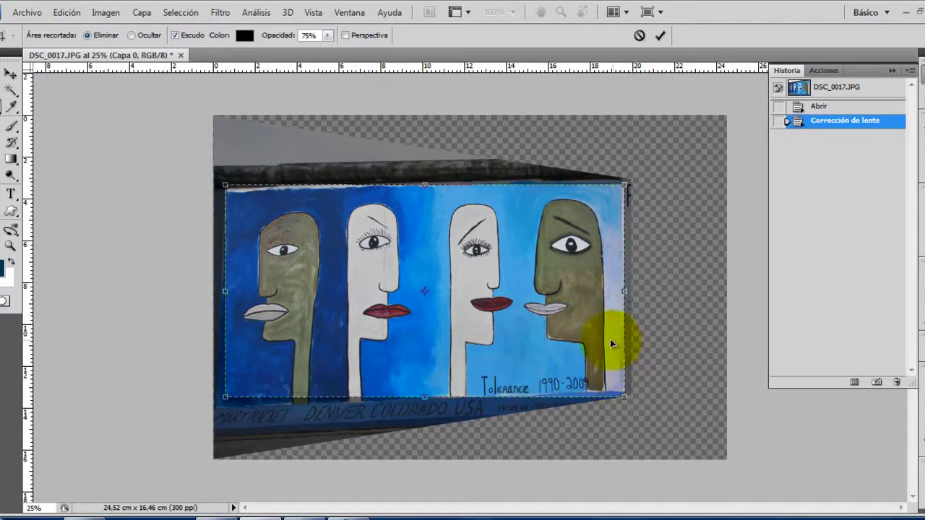
drag(610, 339, 606, 340)
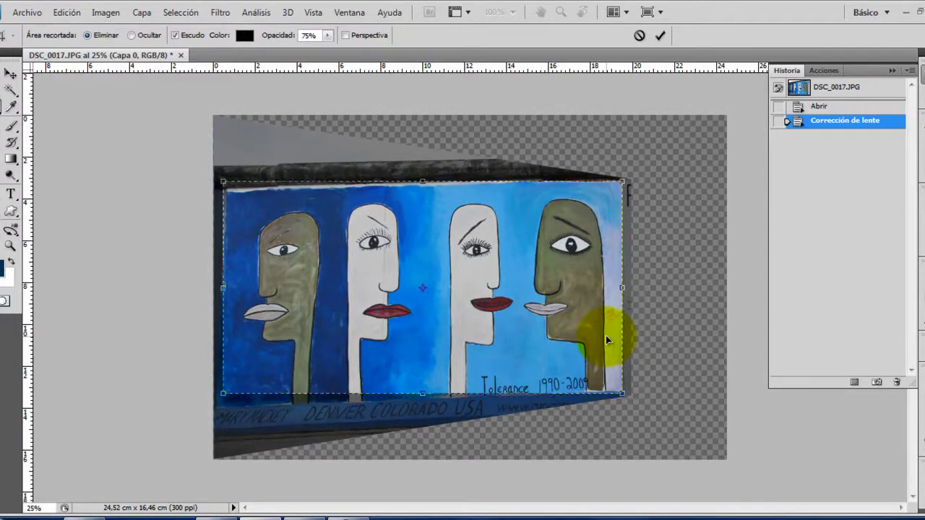
double_click(606, 335)
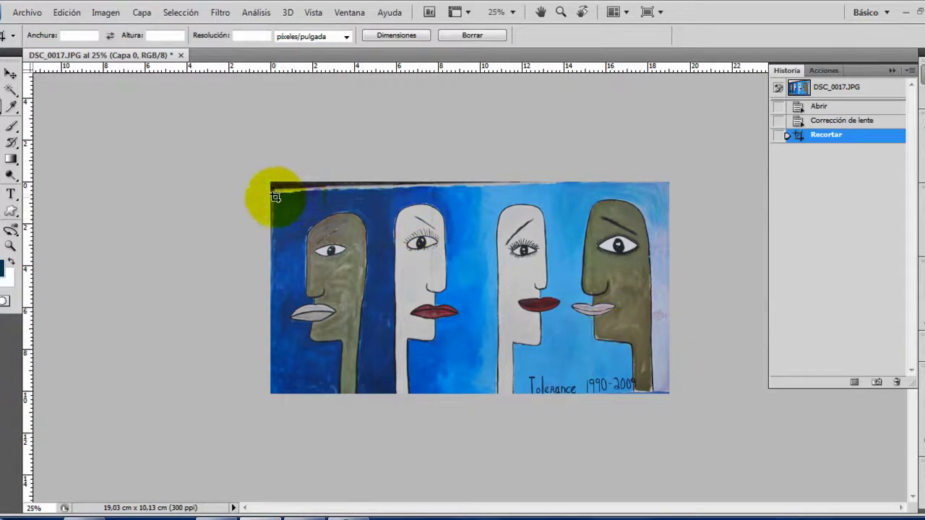
Crop tighter, then revert to the original DSC_0017.JPG History snapshot
drag(278, 194, 659, 391)
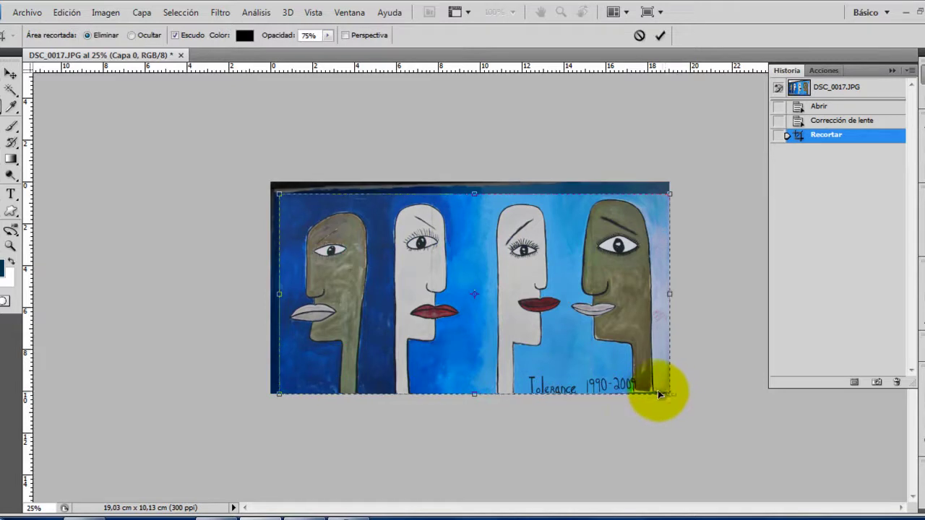
key(Return)
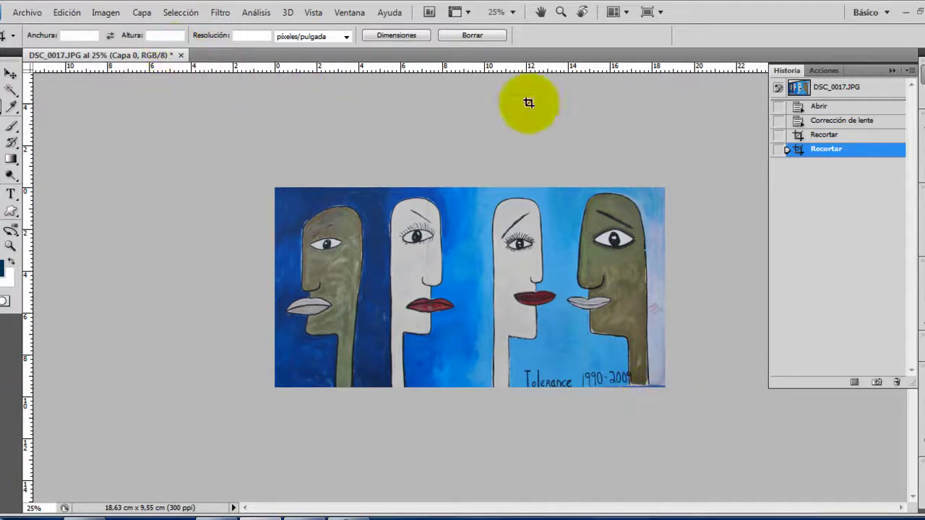
click(828, 87)
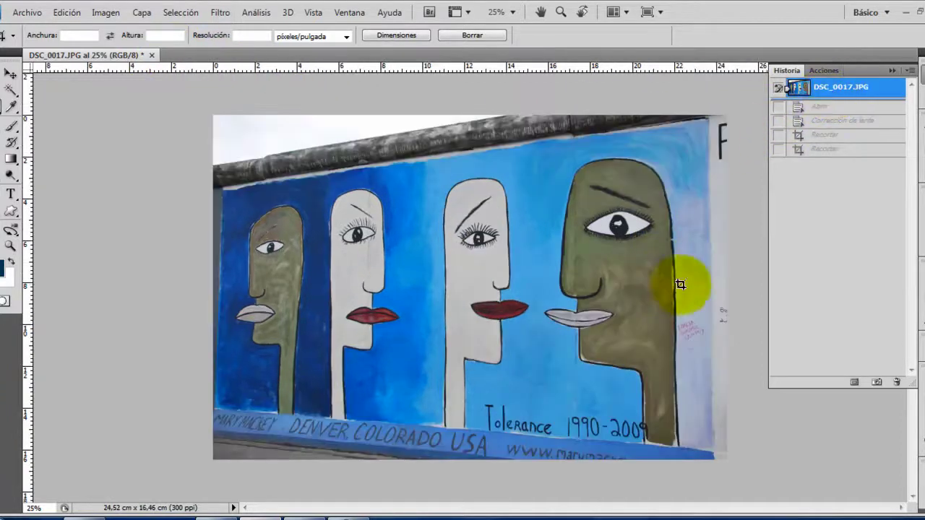